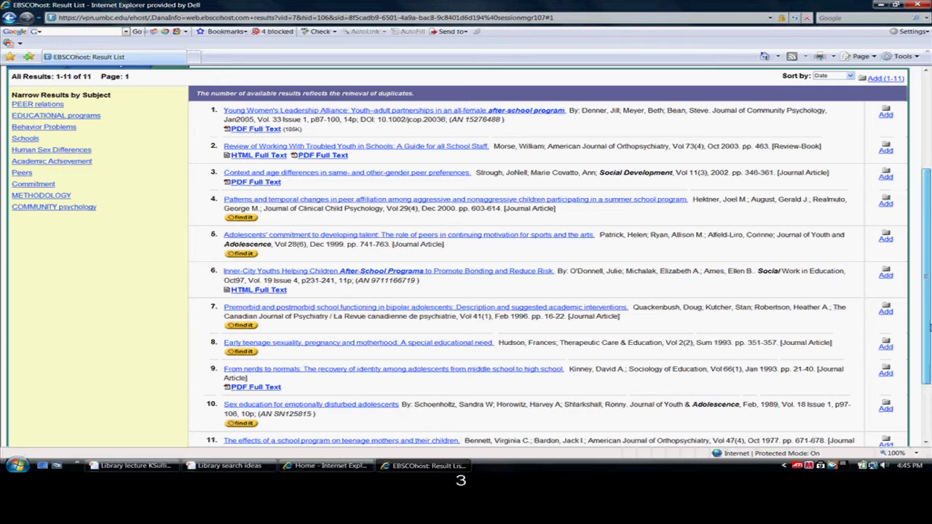
- Open the PDF Full Text of result 1, the Young Women's Leadership Alliance article
mouse_move(929, 328)
mouse_down()
mouse_move(929, 348)
mouse_move(928, 320)
mouse_up()
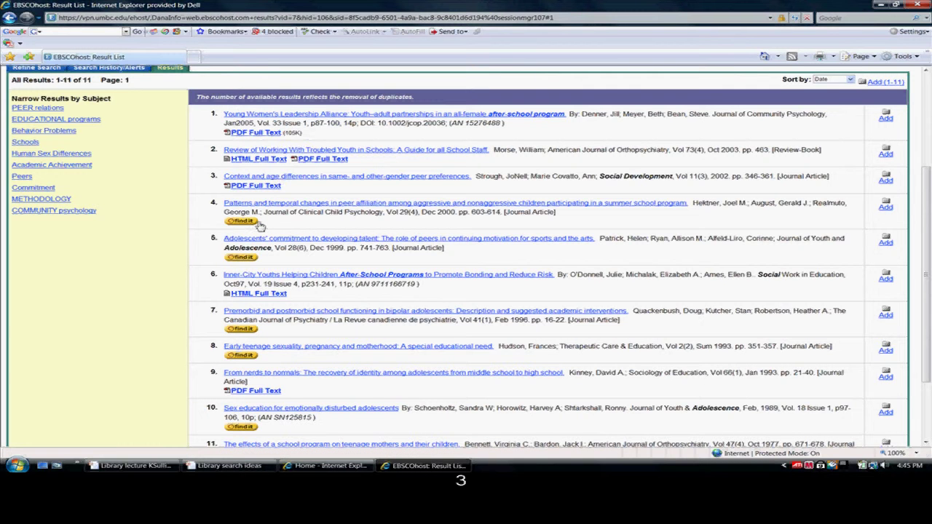
click(258, 132)
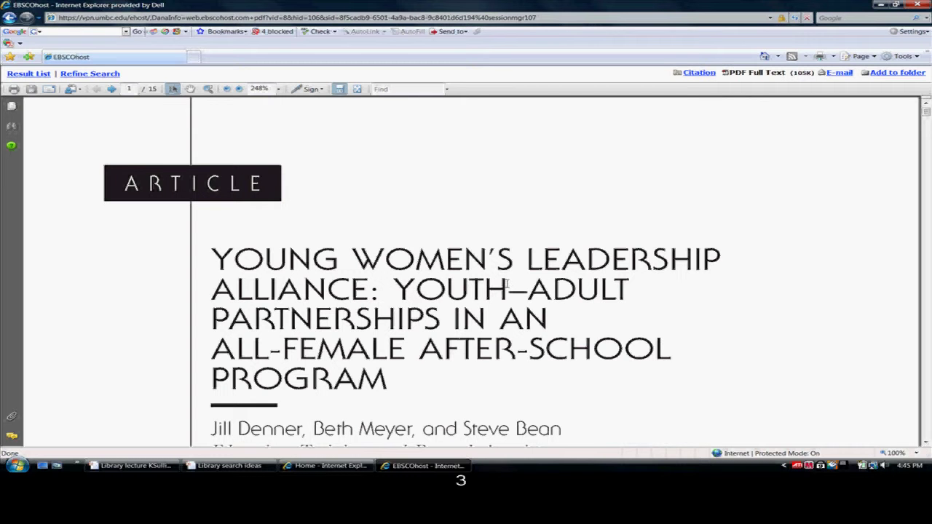
- Scroll page 1 of the 15-page PDF to read the abstract, then back to the title
scroll(507, 285, down, 3)
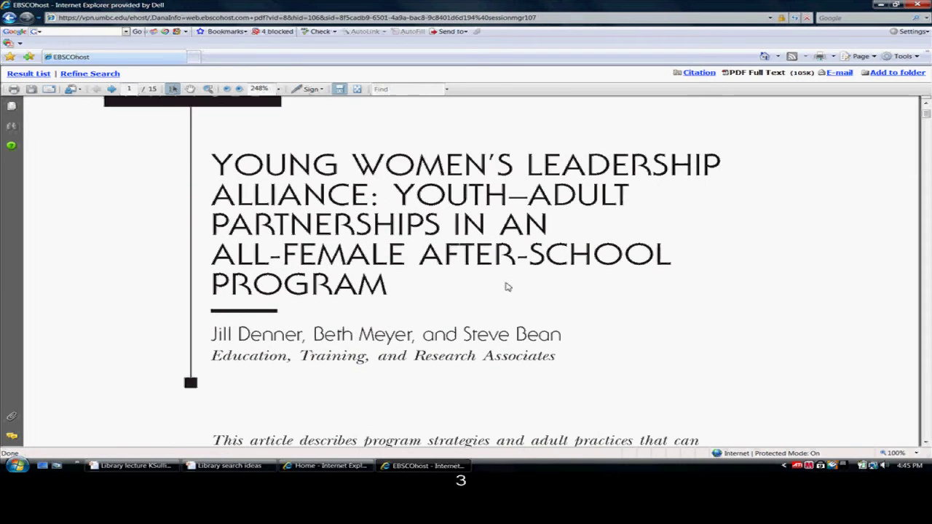
scroll(507, 286, down, 6)
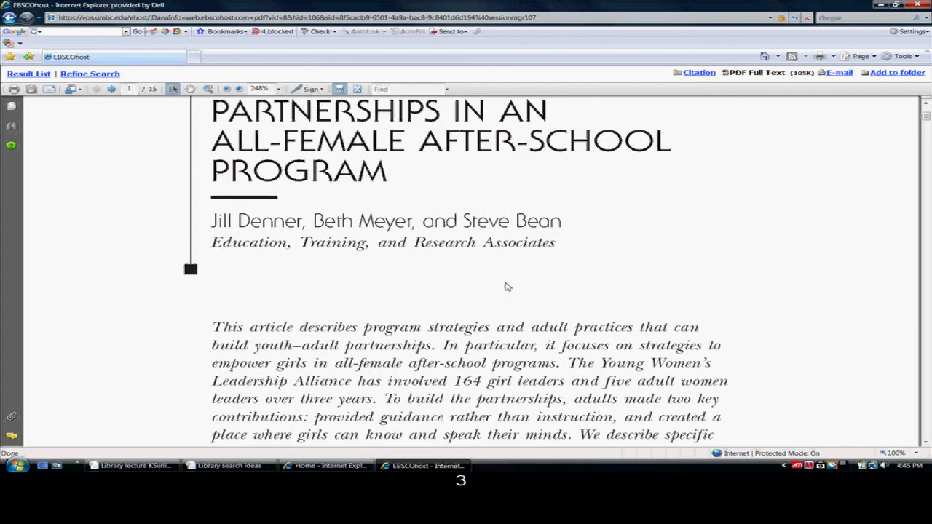
scroll(508, 285, down, 1)
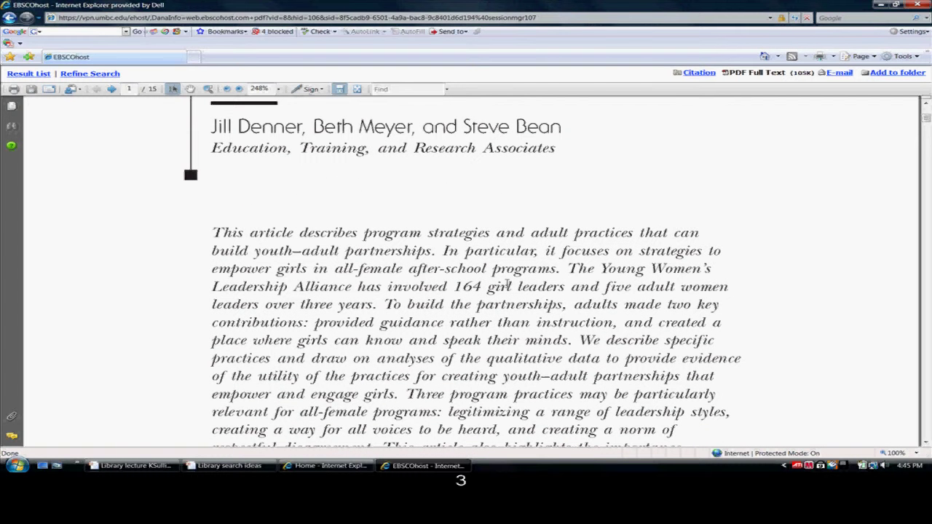
scroll(507, 286, up, 8)
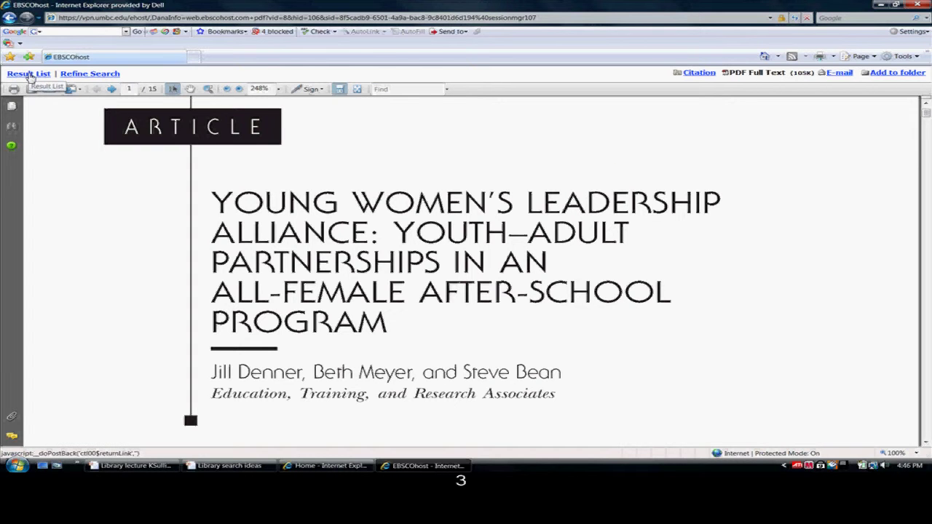
- Return to the 11-item result list and open Find It for the adolescents' talent-development article
click(29, 74)
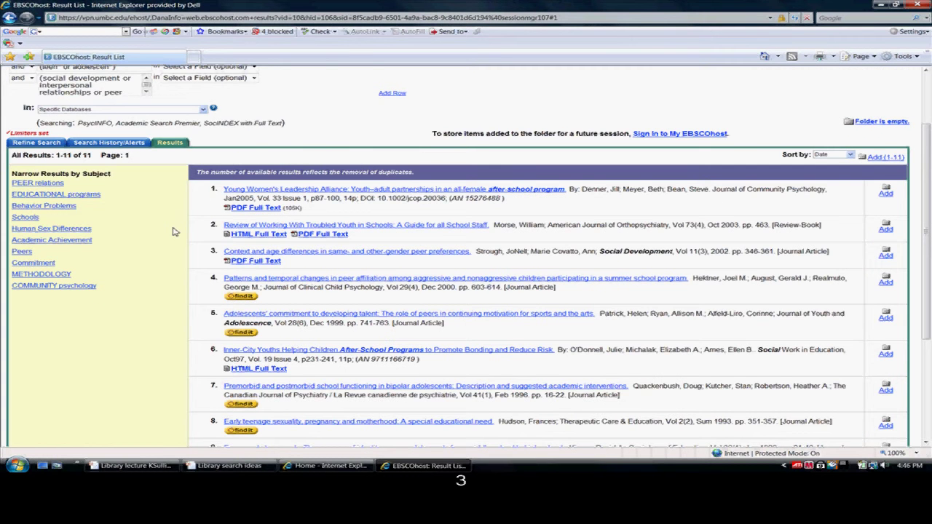
scroll(173, 231, down, 2)
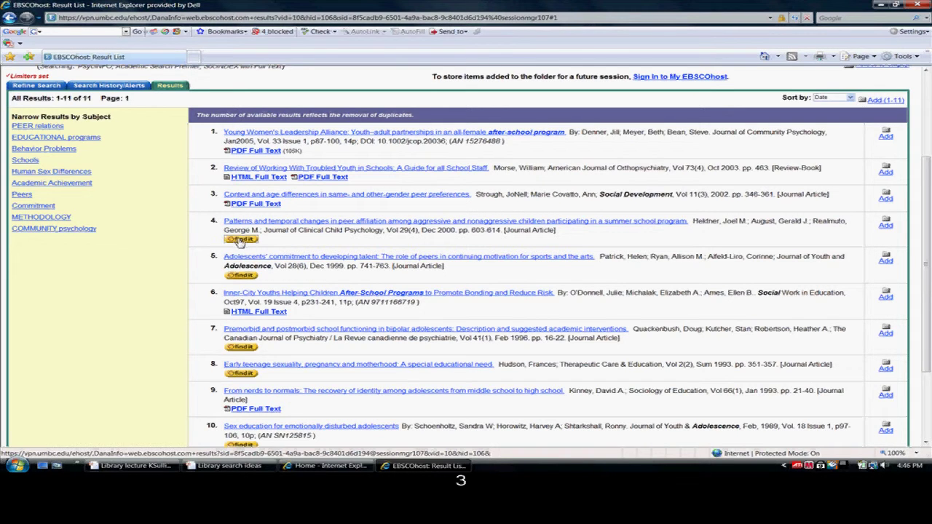
click(237, 240)
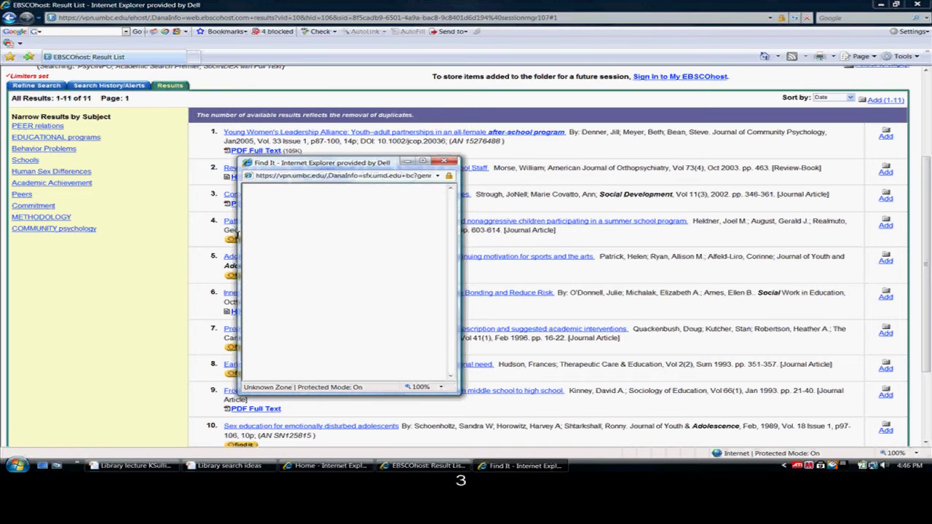
- Maximize the Find It window and open the Springer Standard Collection full text
click(423, 160)
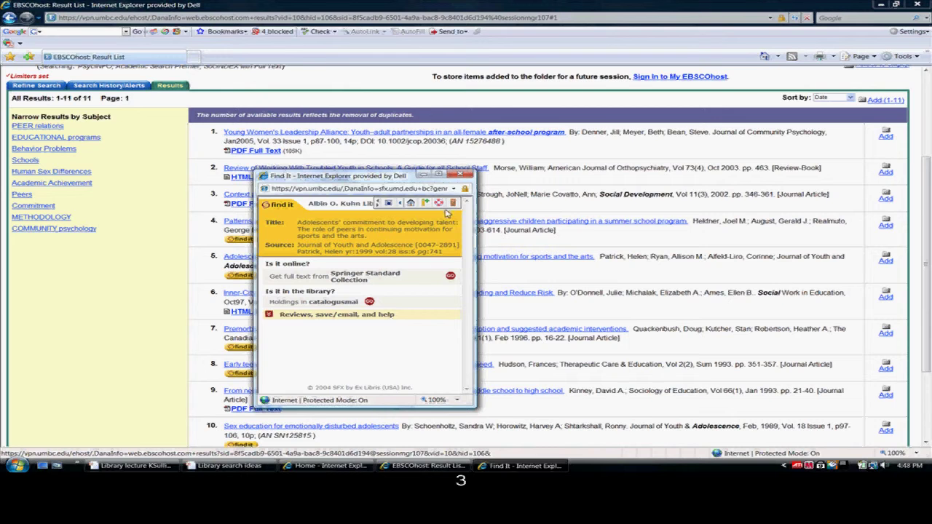
click(438, 176)
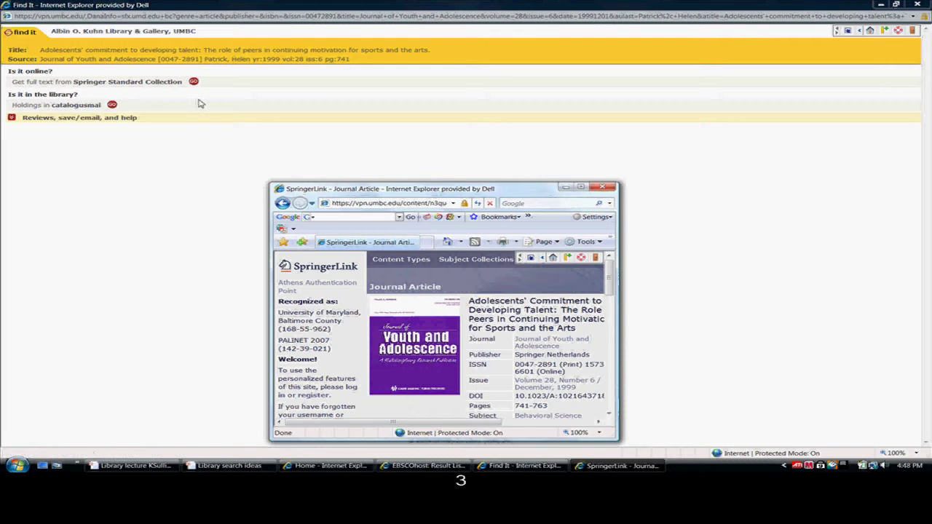
- Maximize the SpringerLink record and review its Journal of Youth and Adolescence details and abstract
click(583, 188)
click(583, 188)
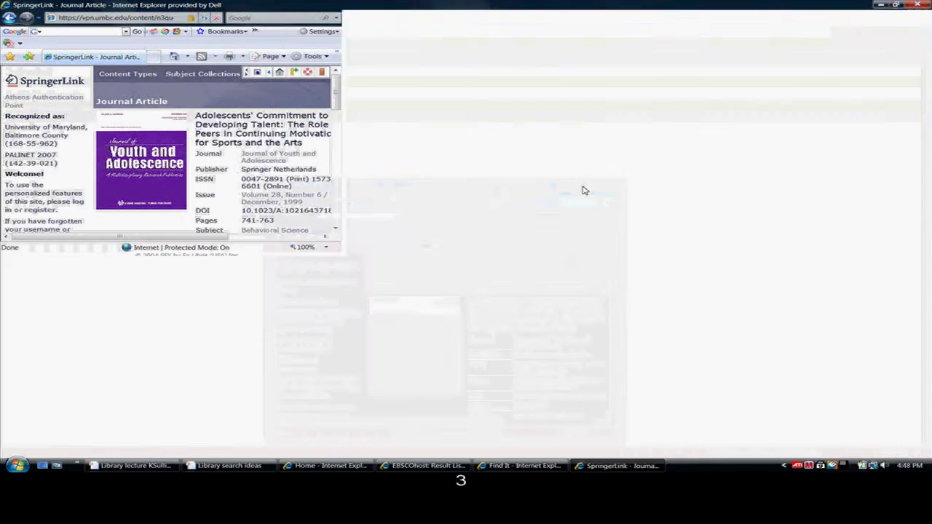
scroll(500, 298, down, 2)
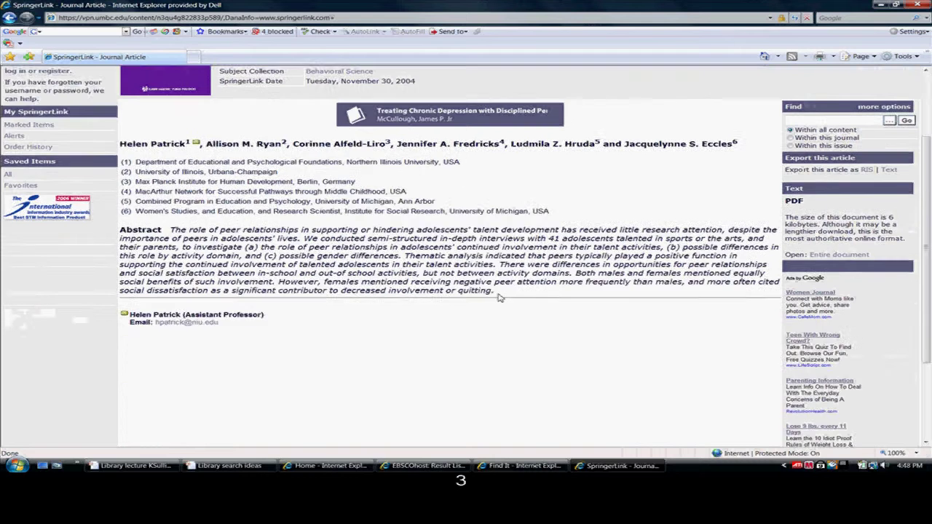
scroll(501, 298, up, 2)
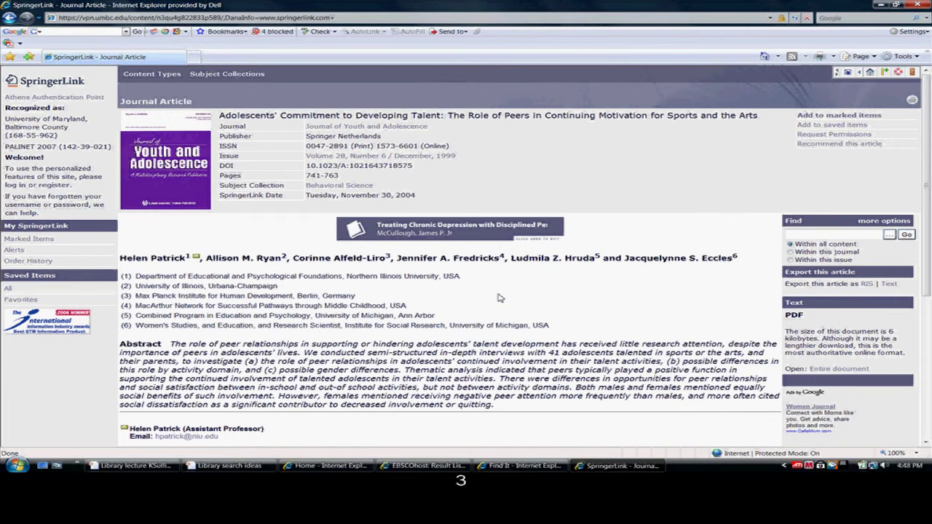
scroll(500, 298, down, 1)
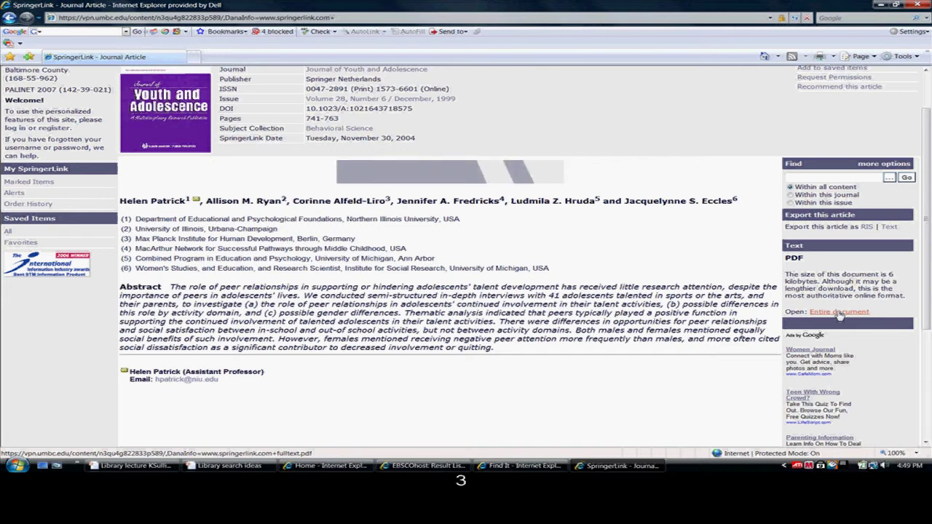
scroll(825, 334, up, 2)
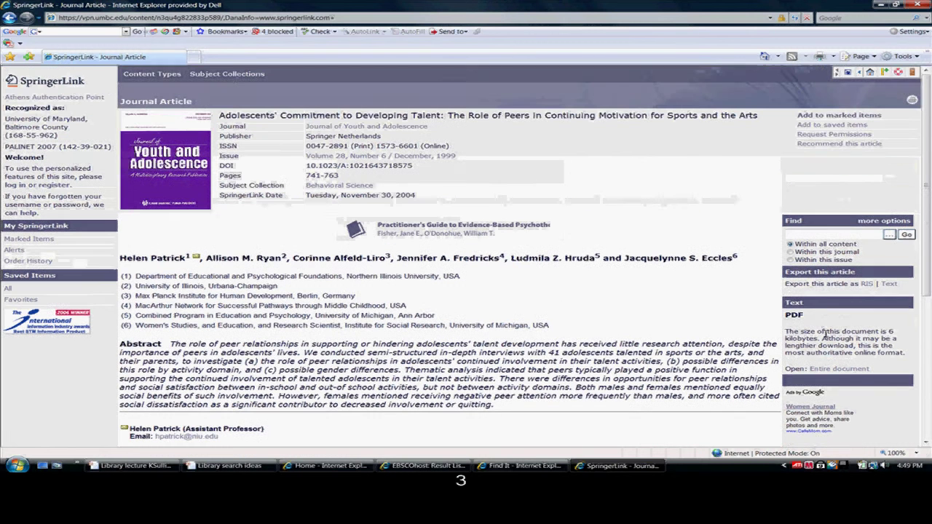
- View the entire-document PDF full screen, skim its first page, then close it and SpringerLink
click(851, 373)
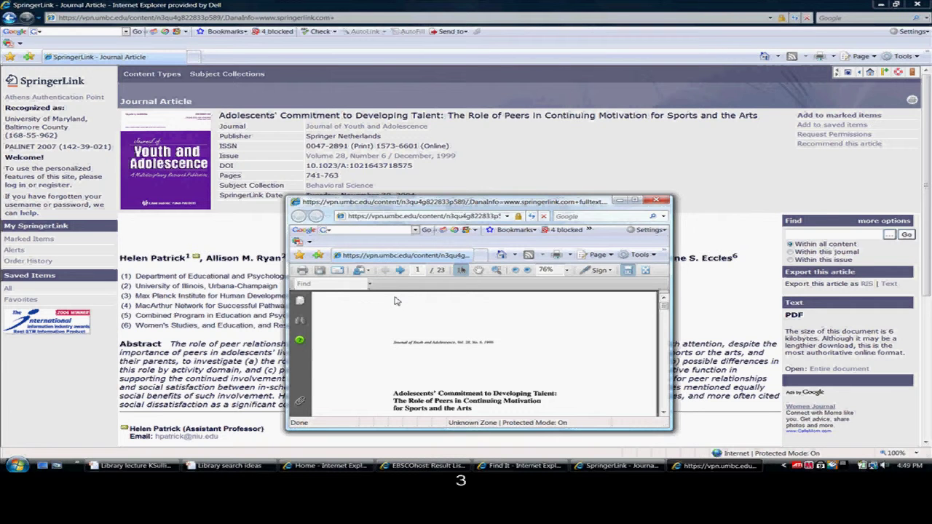
click(635, 201)
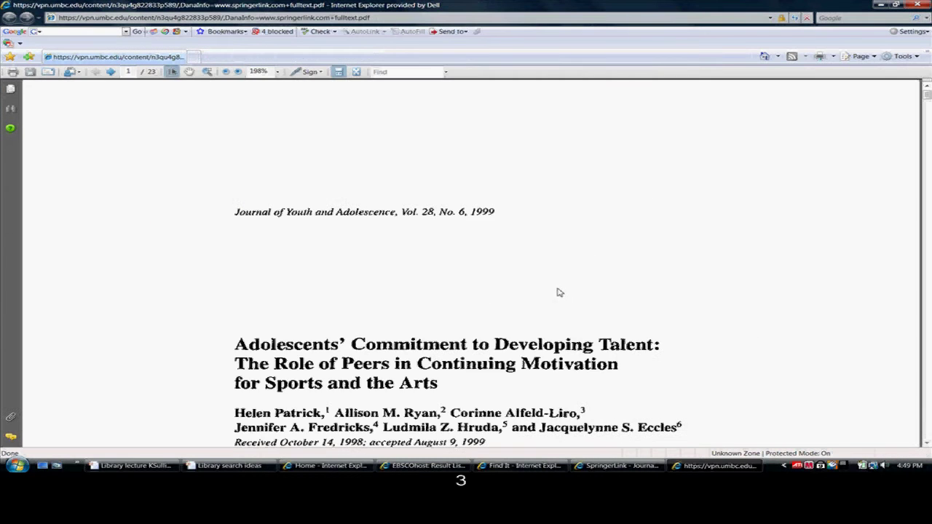
scroll(558, 290, down, 3)
scroll(558, 290, down, 3)
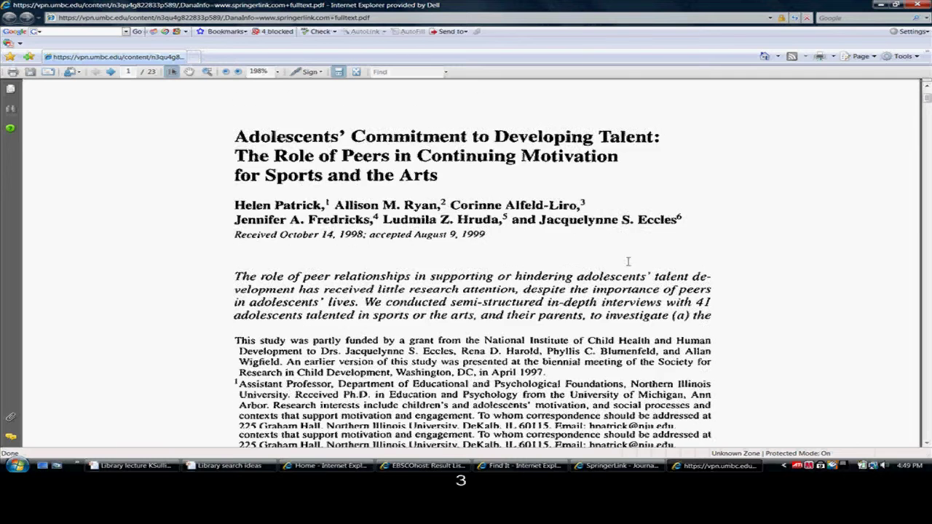
click(915, 6)
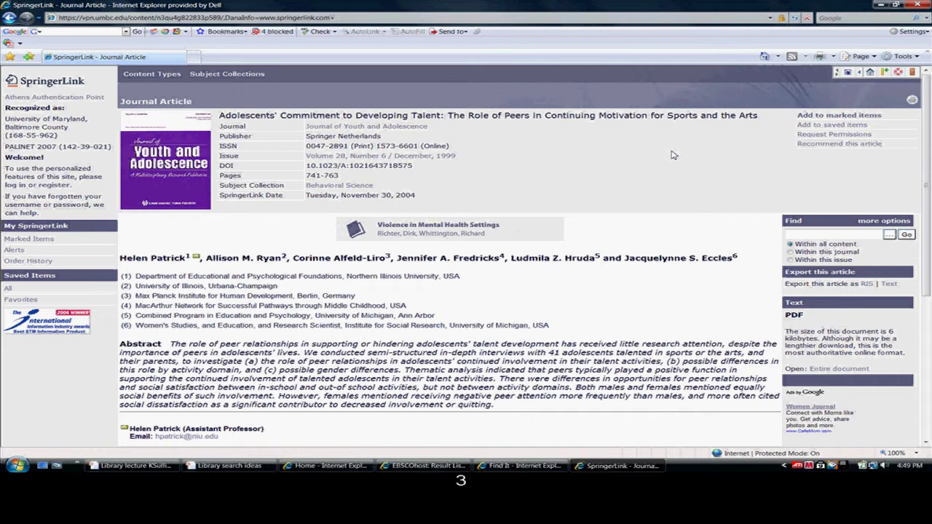
click(918, 4)
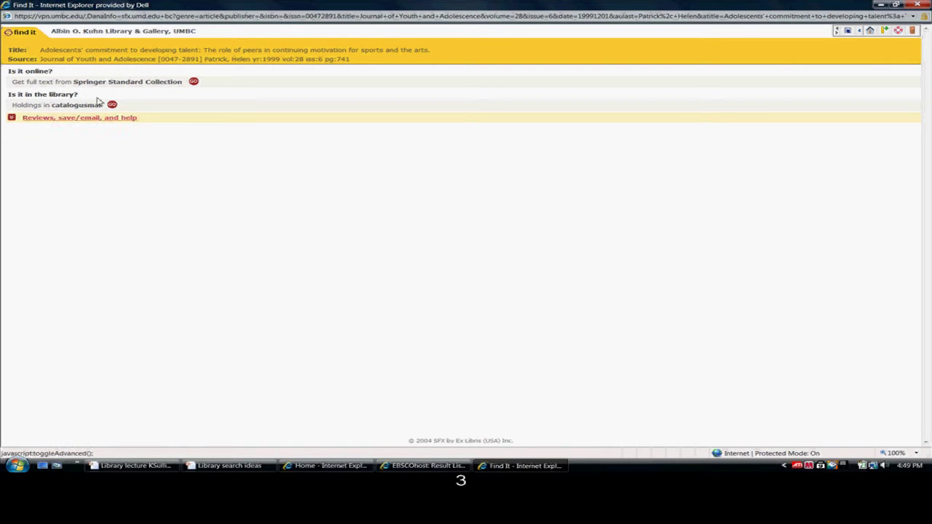
- Open Find It for the sex education article and show the journal's UMBC catalog record full screen
click(918, 4)
scroll(301, 352, down, 1)
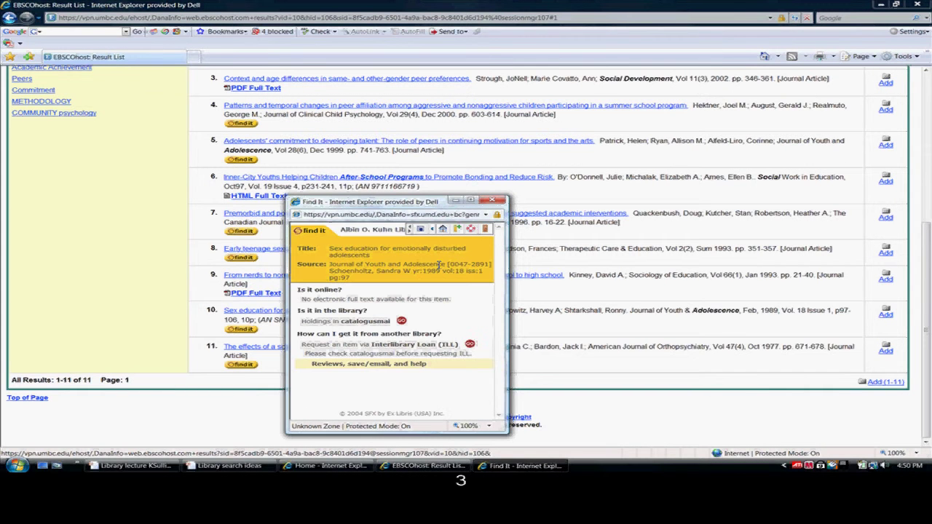
click(472, 201)
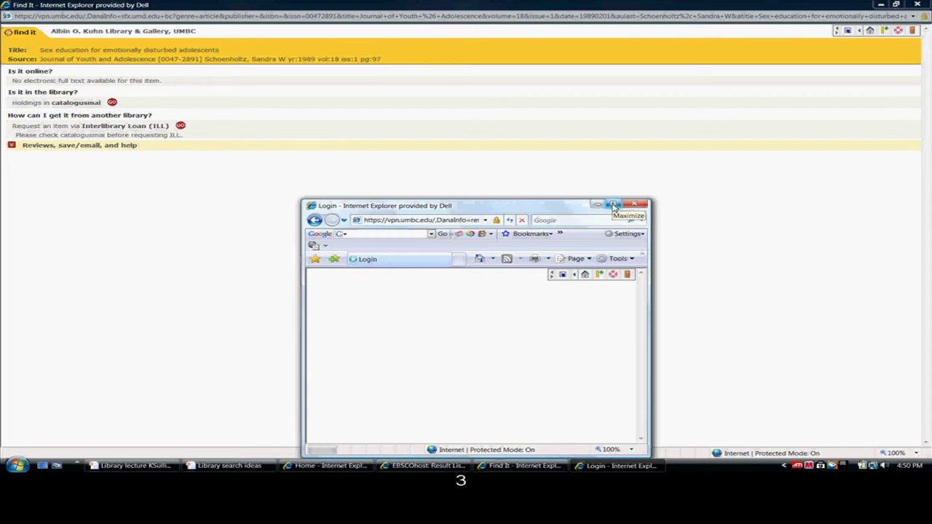
click(614, 205)
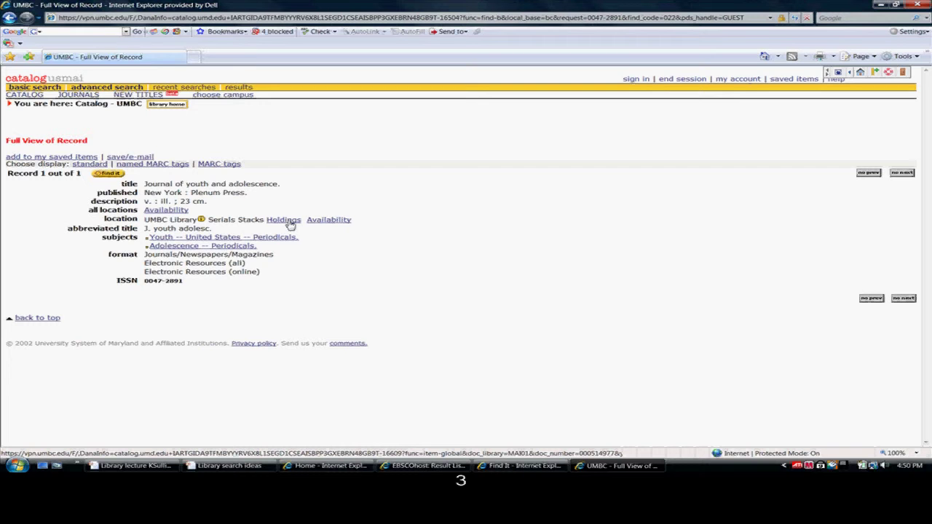
click(289, 223)
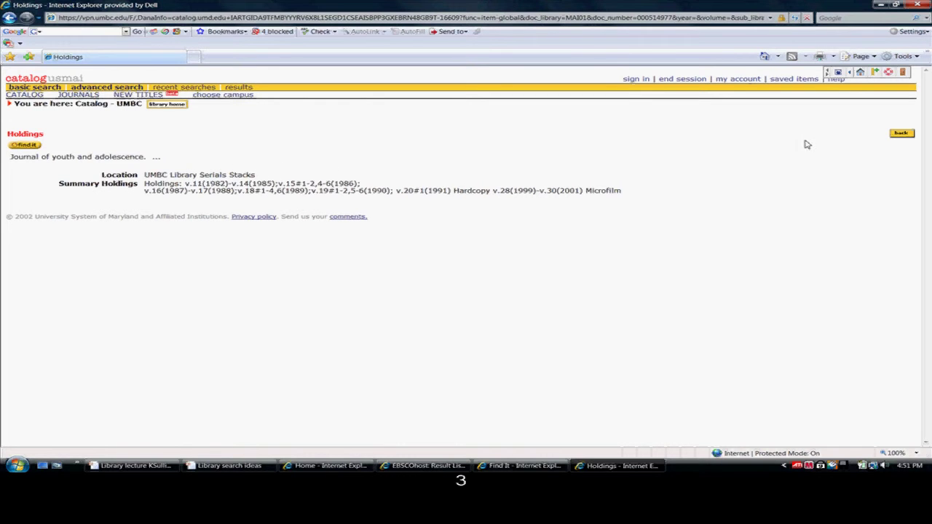
click(901, 134)
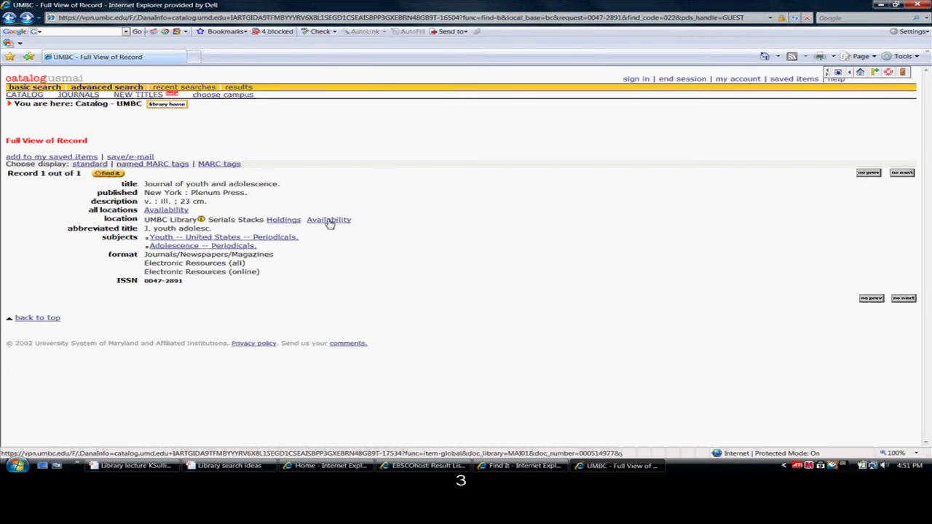
click(329, 222)
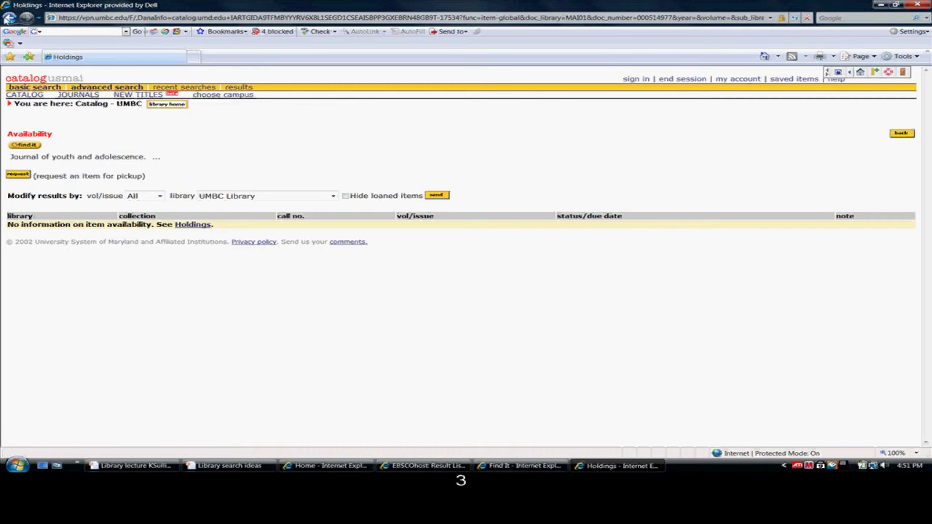
click(11, 20)
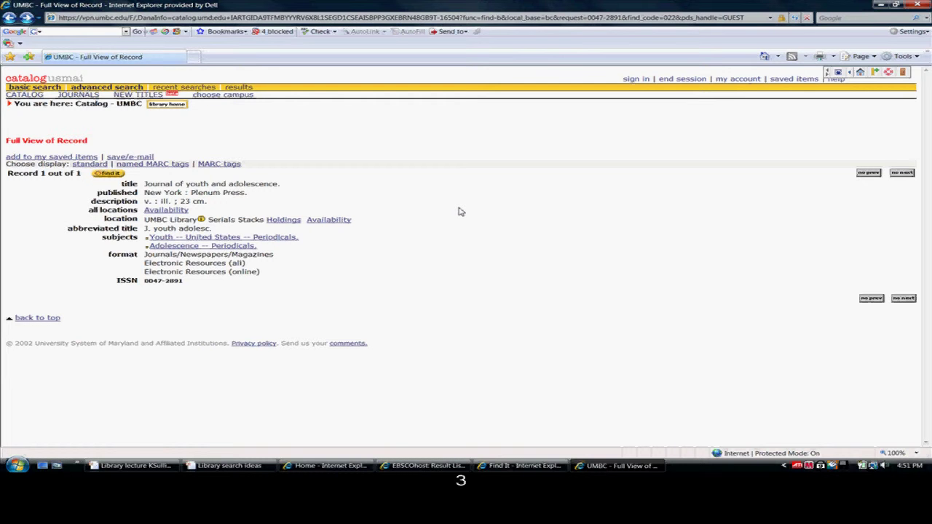
- List the other USMAI campus catalogs via 'choose campus', then close the catalog window
click(216, 97)
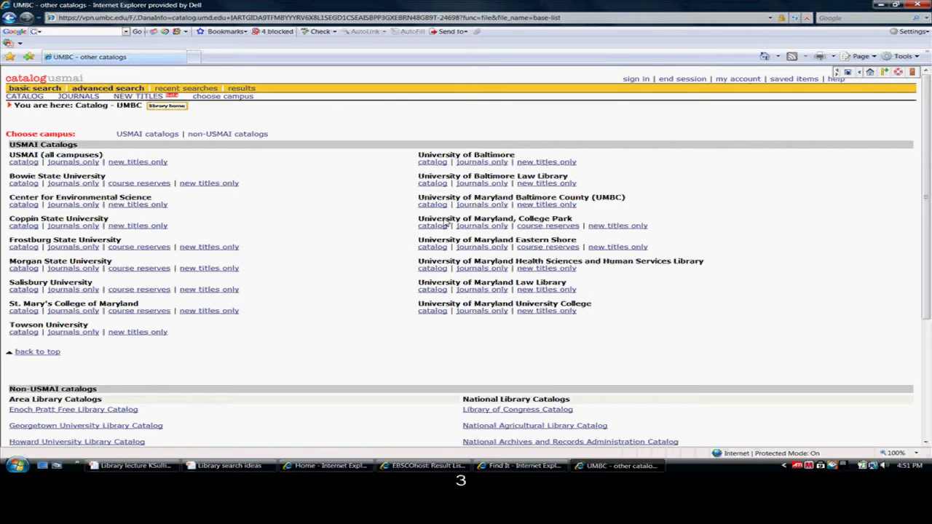
click(916, 5)
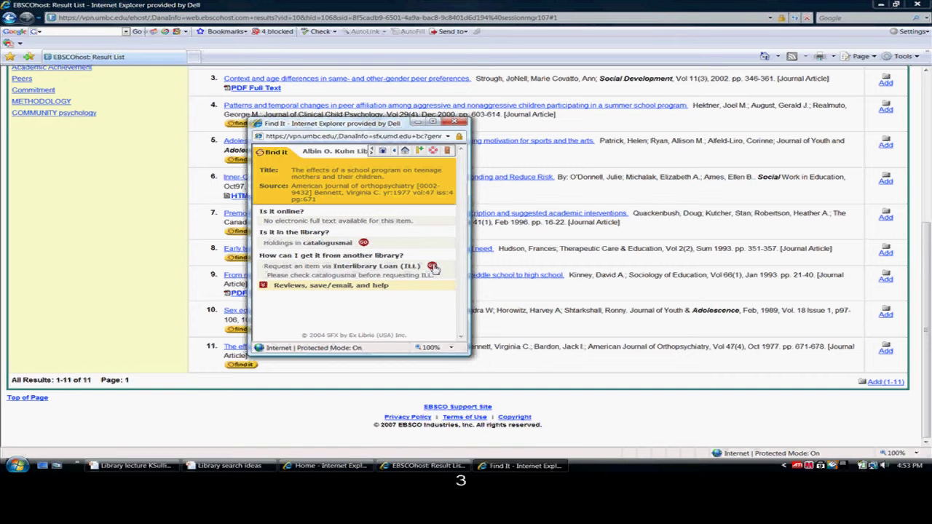
- Open the Interlibrary Loan link full screen and log in to ILLiad with username and password
click(436, 270)
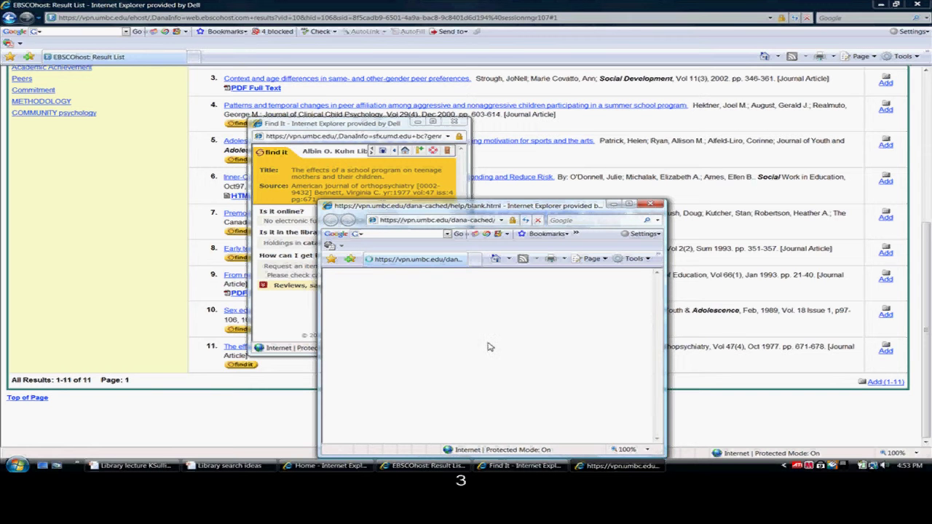
click(629, 204)
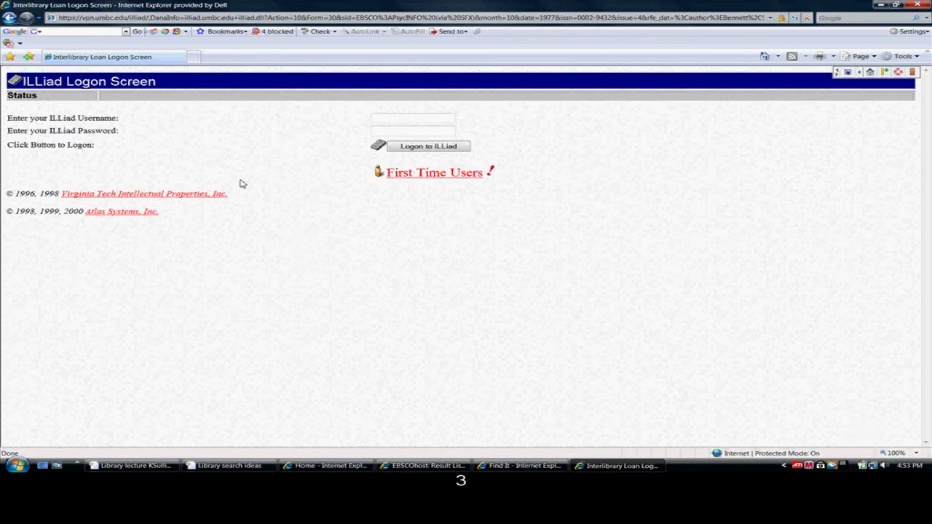
click(400, 118)
key(Tab)
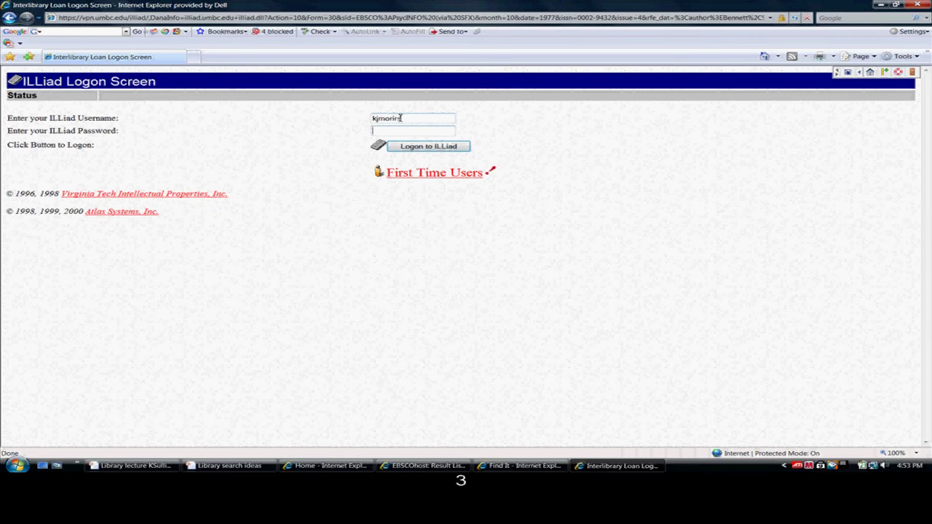
key(shift+Tab)
key(Tab)
text(••••••)
key(Tab)
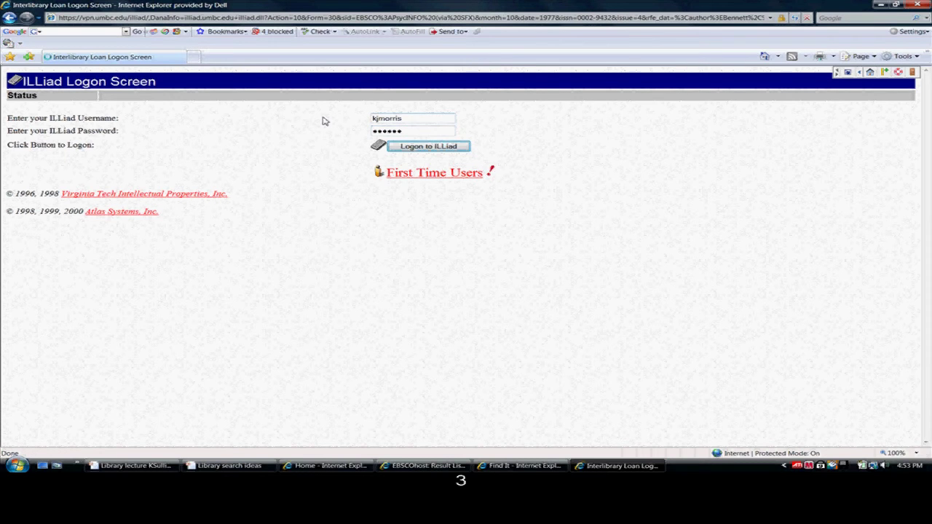
key(Return)
- Retry the ILLiad logon with a corrected username and the account password
click(396, 118)
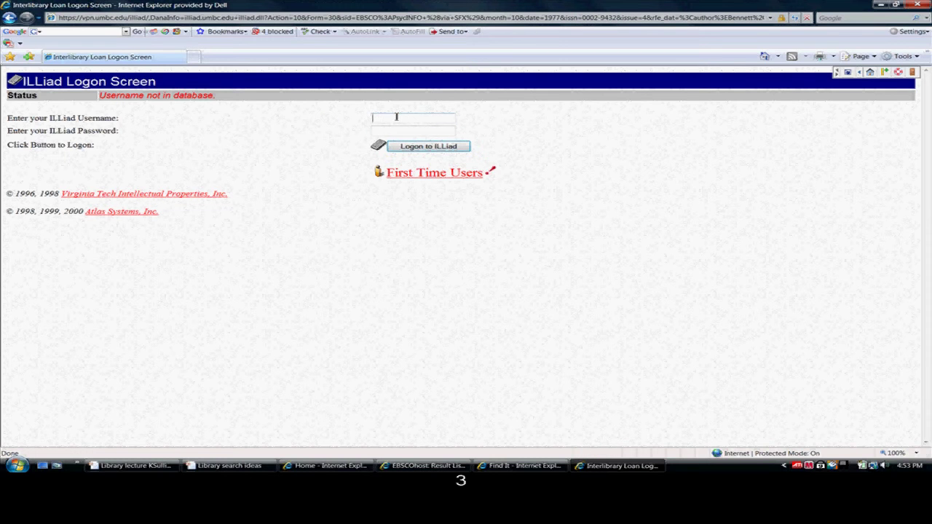
key(Tab)
text(*******)
key(Return)
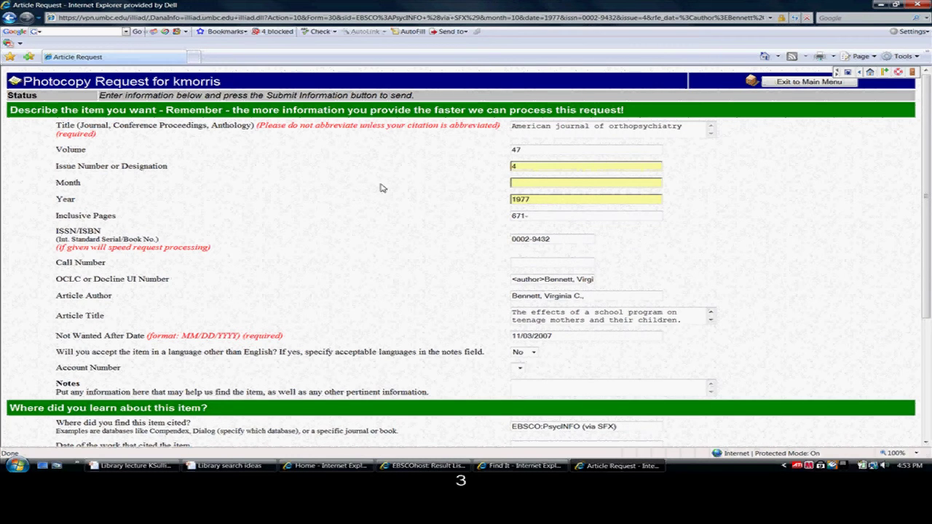
- Review the photocopy request form down to Submit Request without submitting, then exit to Main Menu
scroll(396, 292, down, 3)
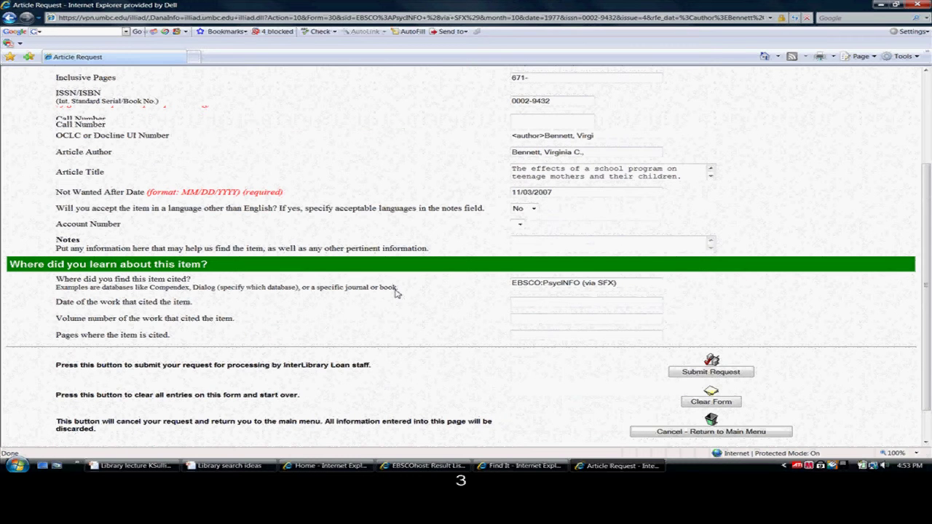
scroll(397, 292, down, 1)
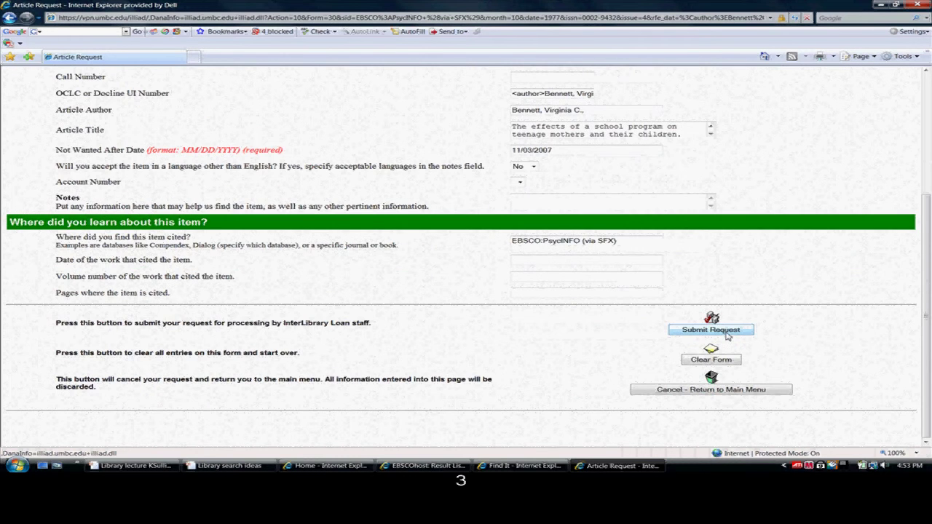
scroll(491, 314, up, 4)
scroll(492, 314, up, 1)
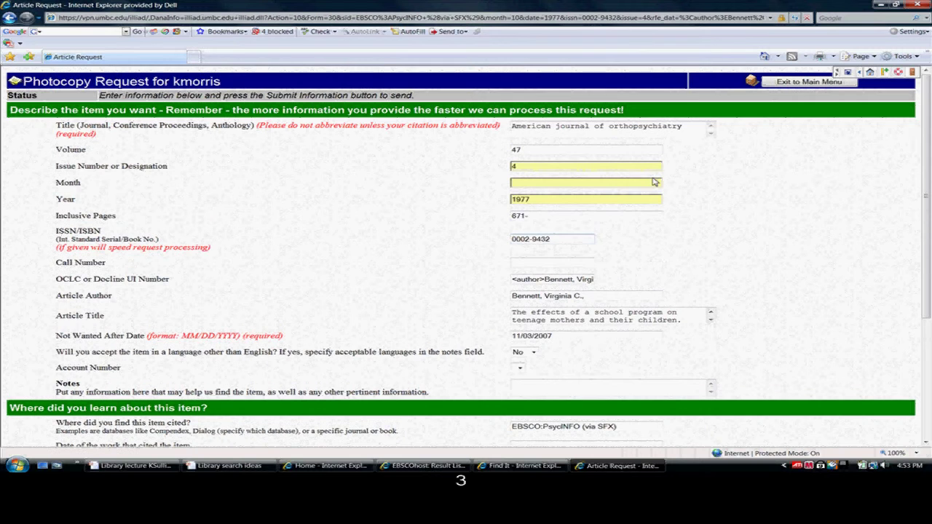
click(792, 83)
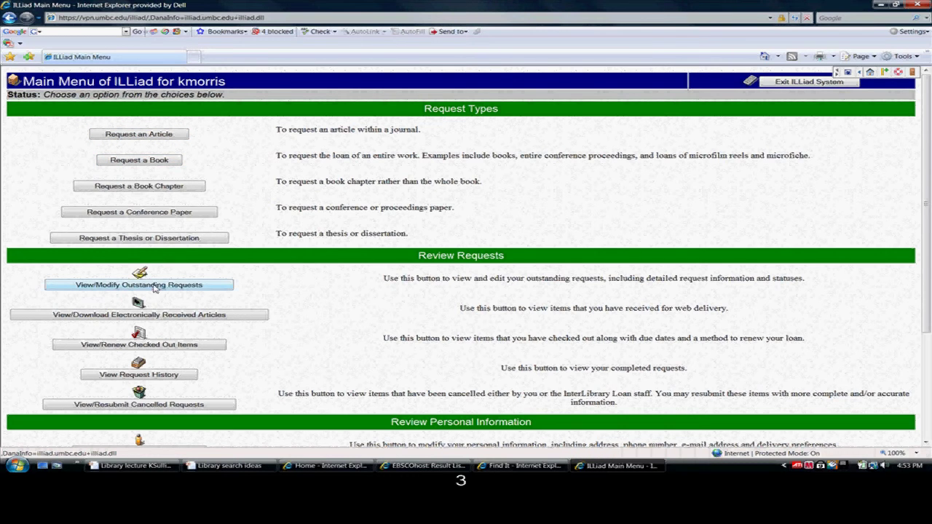
- Check the electronically received articles in ILLiad, then go back to the main menu
click(98, 318)
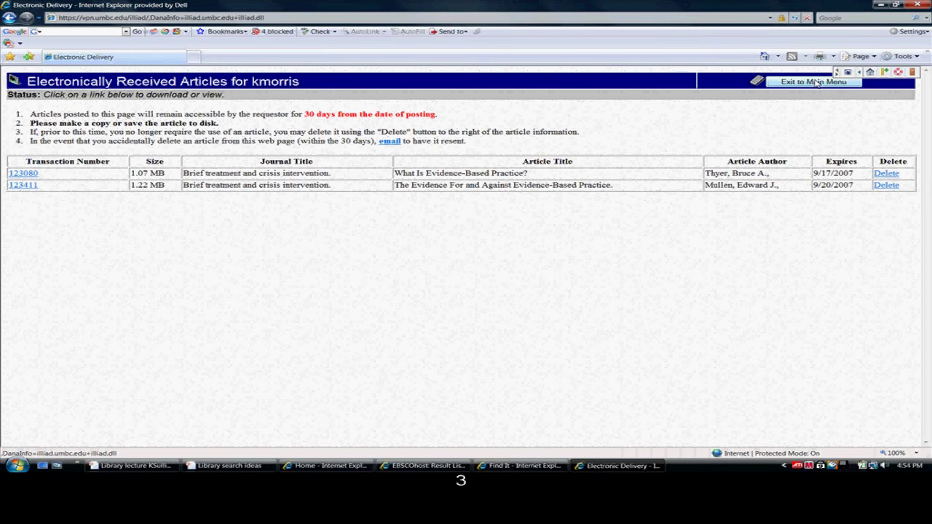
click(815, 83)
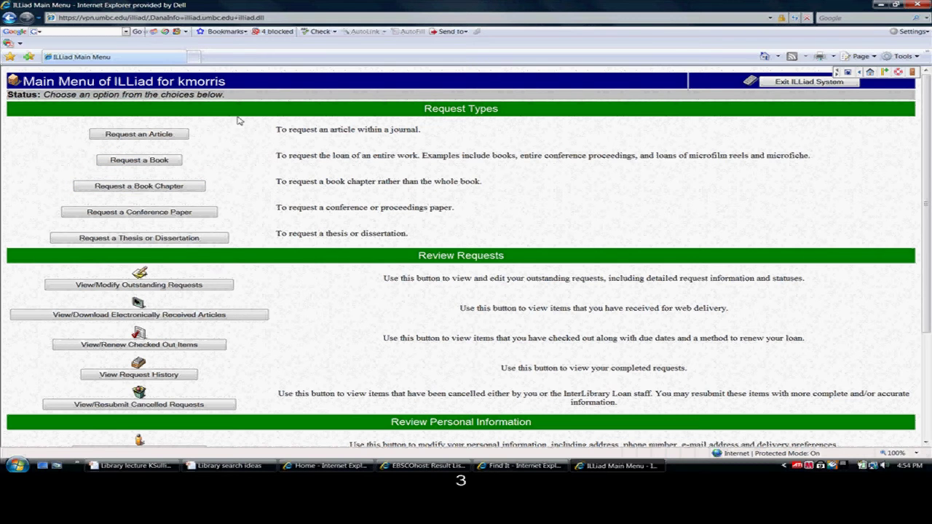
scroll(328, 280, down, 2)
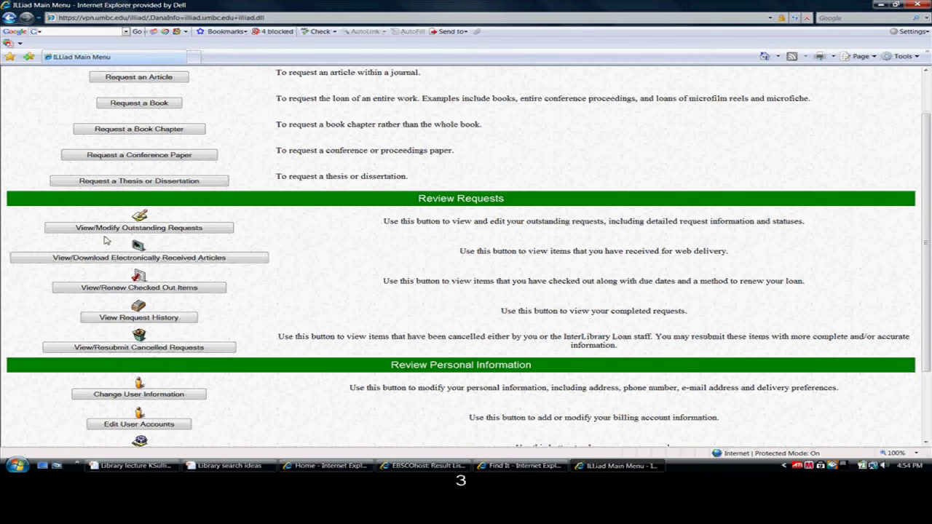
scroll(290, 374, down, 3)
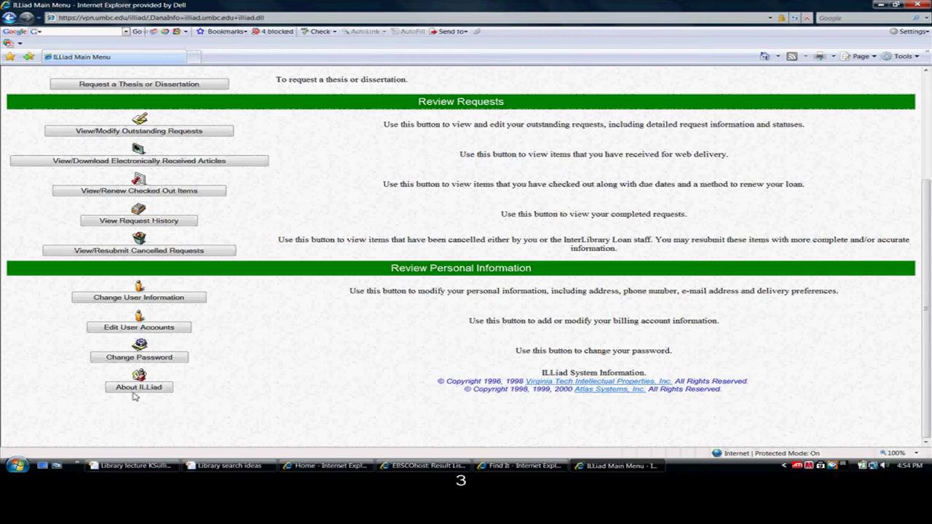
scroll(730, 112, up, 4)
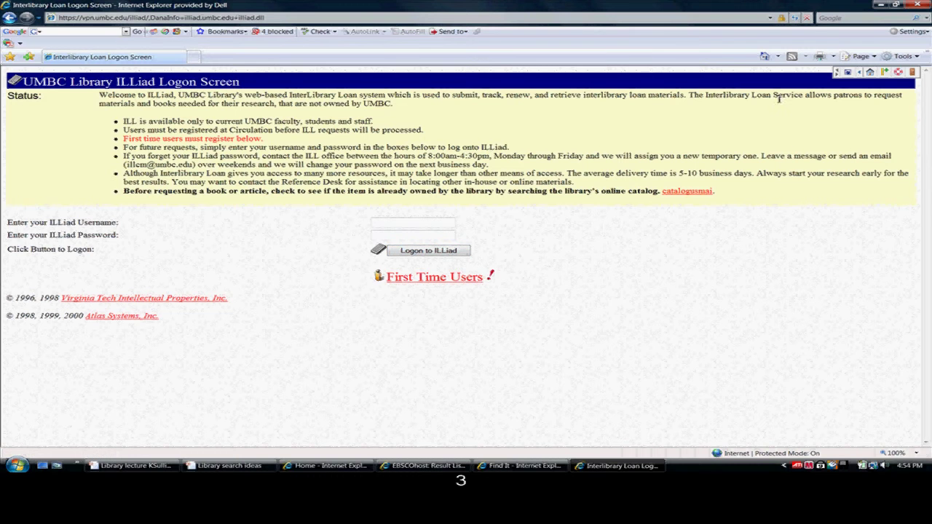
- Close the ILLiad window and the Find It popup, revealing the 11 EBSCOhost results
click(919, 6)
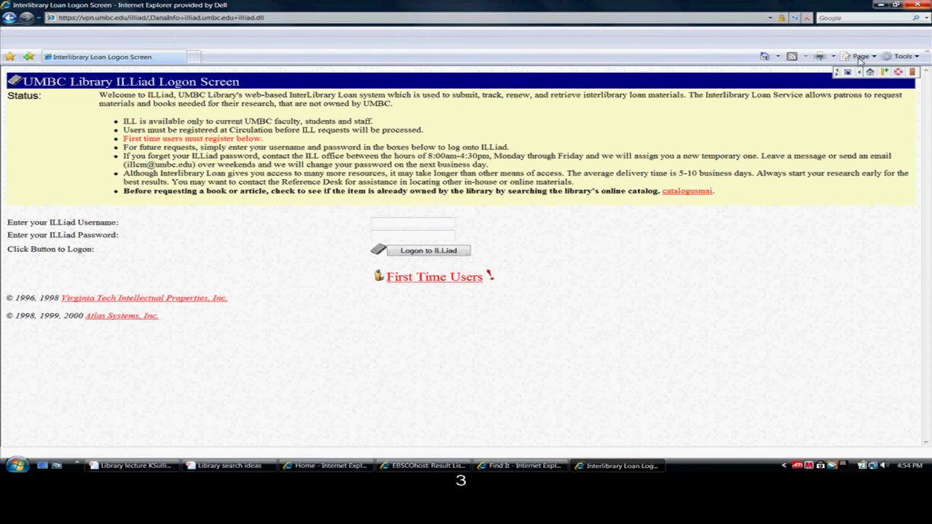
click(450, 125)
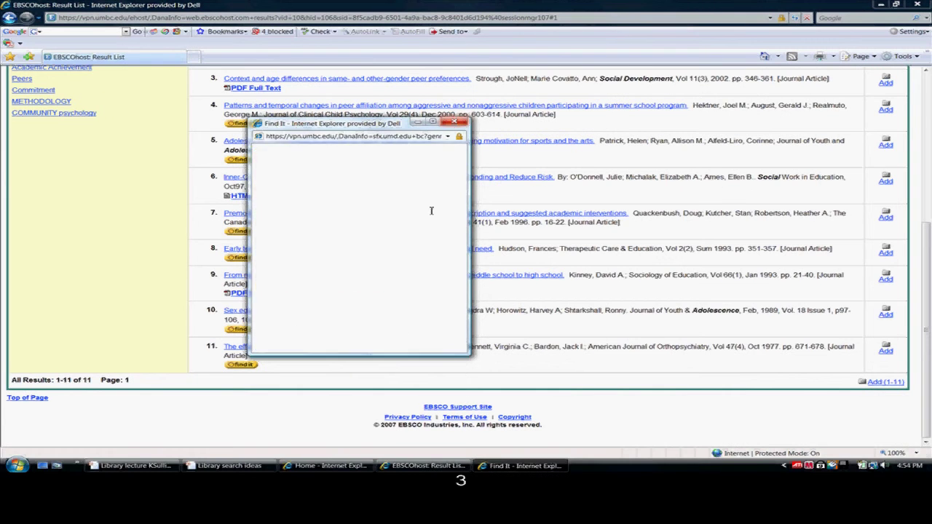